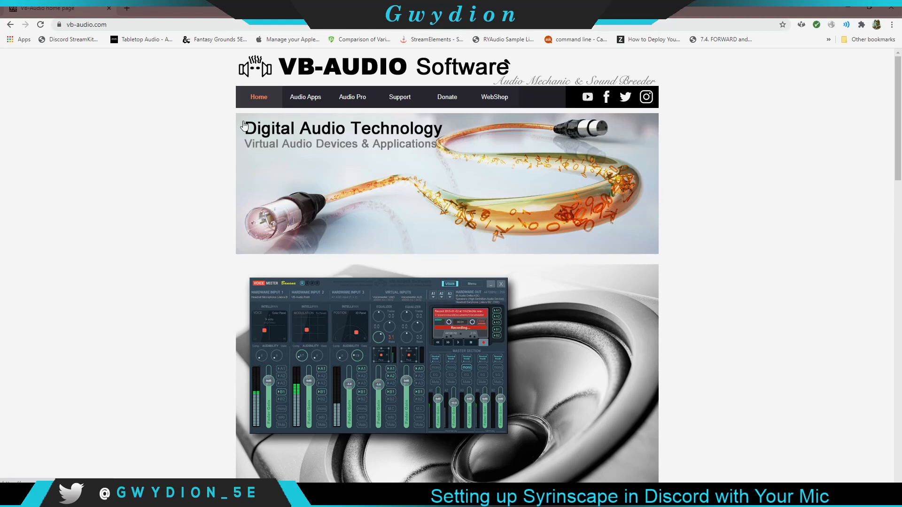
# Step: Browse the VB-Audio audio apps, comparing the Voicemeeter, Banana and Potato mixer pages
pyautogui.click(310, 101)
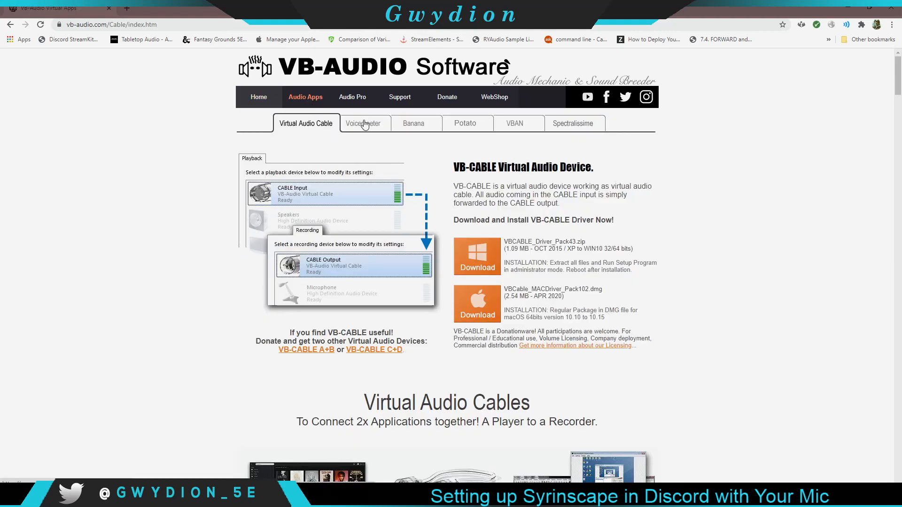
pyautogui.click(365, 125)
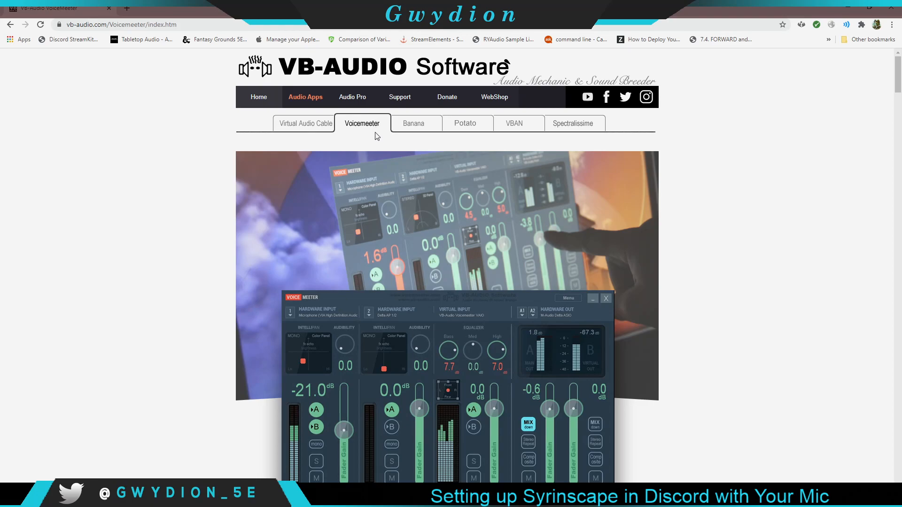
pyautogui.scroll(-1, 379, 194)
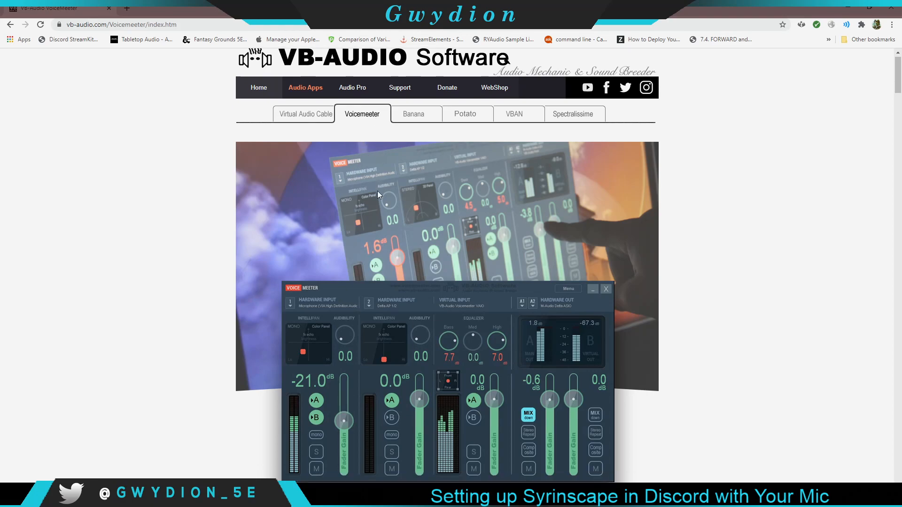
pyautogui.scroll(1, 379, 193)
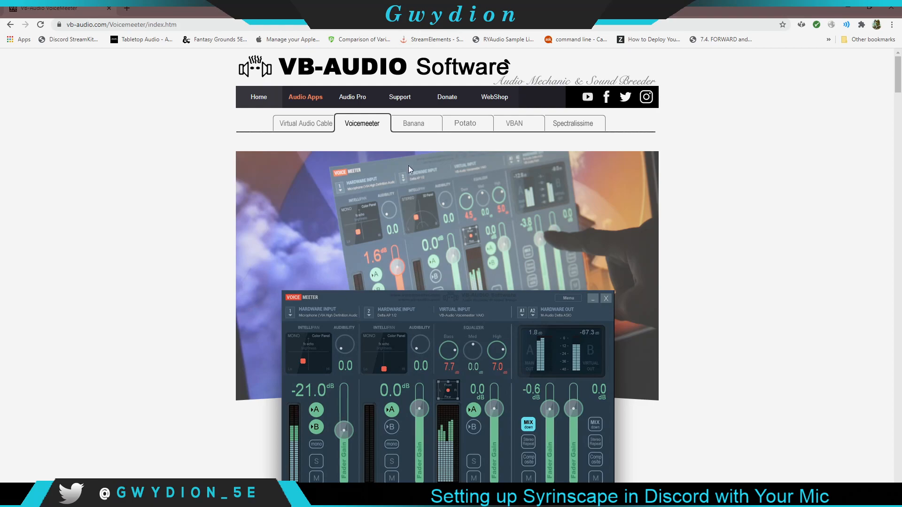
pyautogui.click(412, 122)
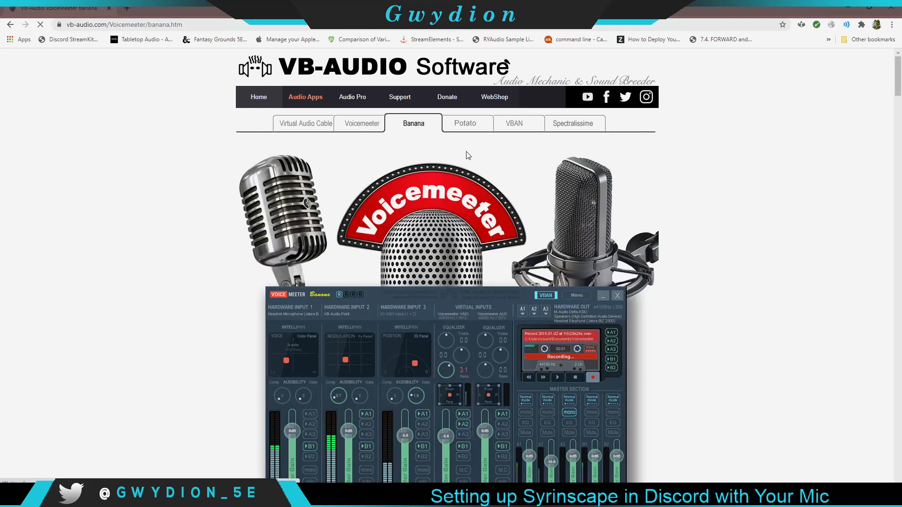
pyautogui.scroll(-1, 421, 167)
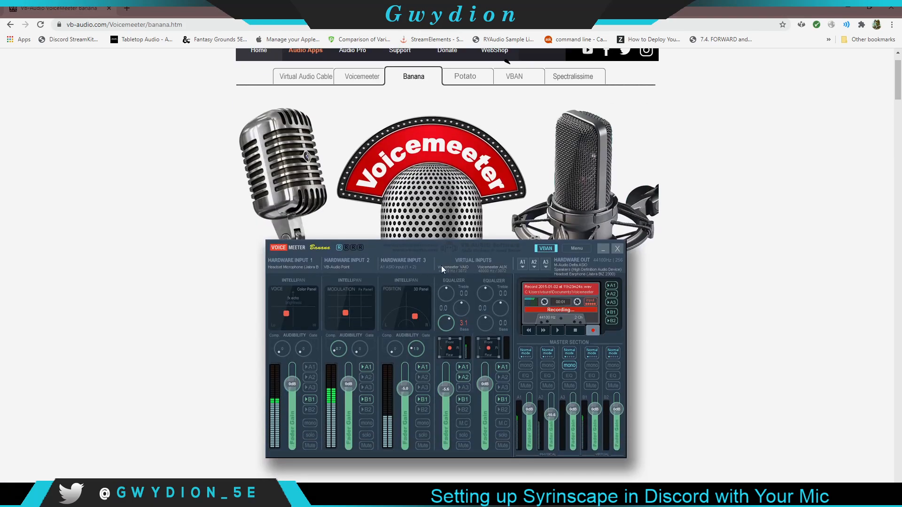
pyautogui.click(474, 77)
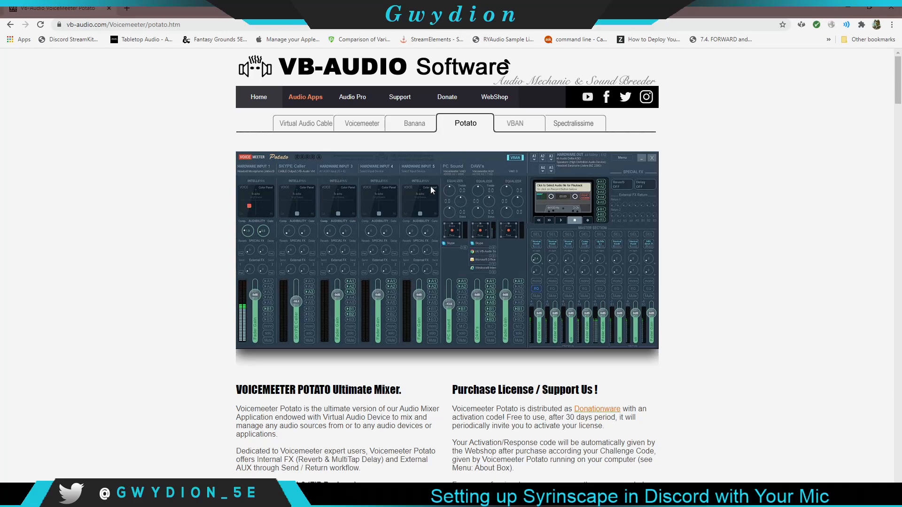
# Step: Review the basic Voicemeeter download options and the VB-CABLE Virtual Audio Device page, and close the browser
pyautogui.click(362, 122)
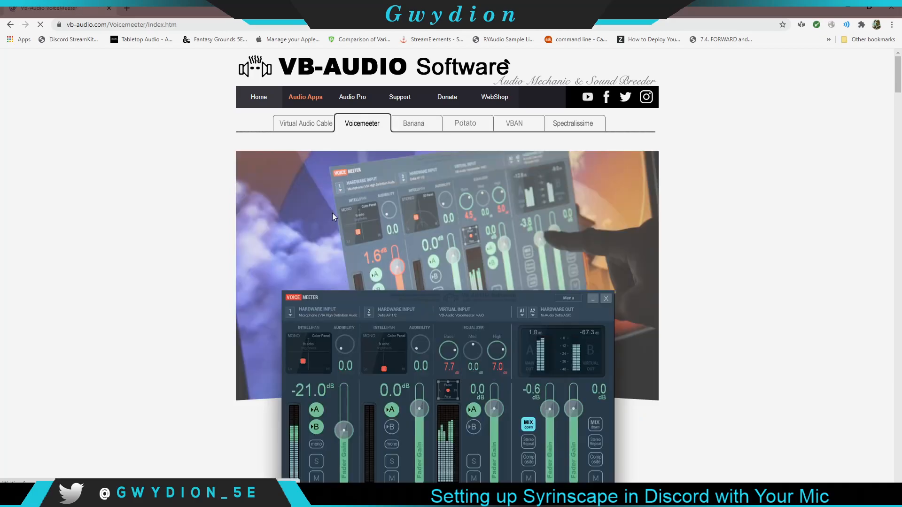
pyautogui.scroll(-1, 332, 213)
pyautogui.scroll(-7, 332, 213)
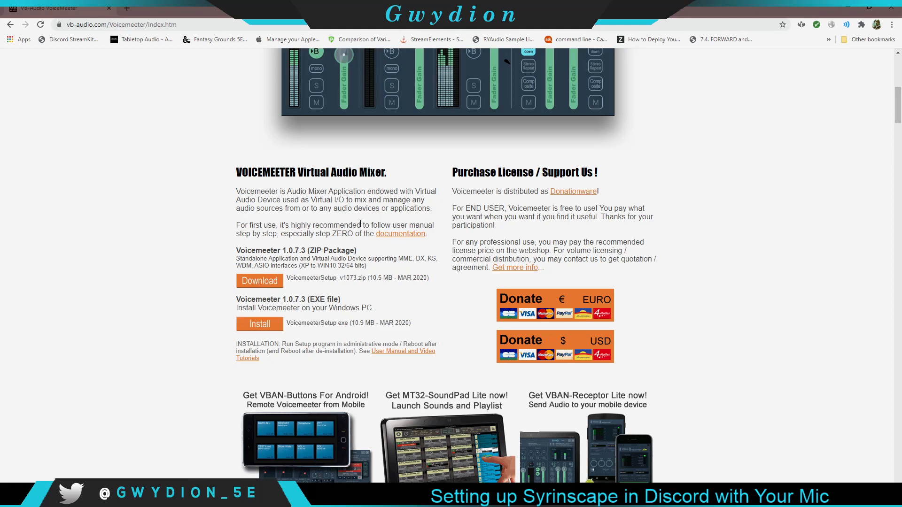
pyautogui.scroll(9, 360, 222)
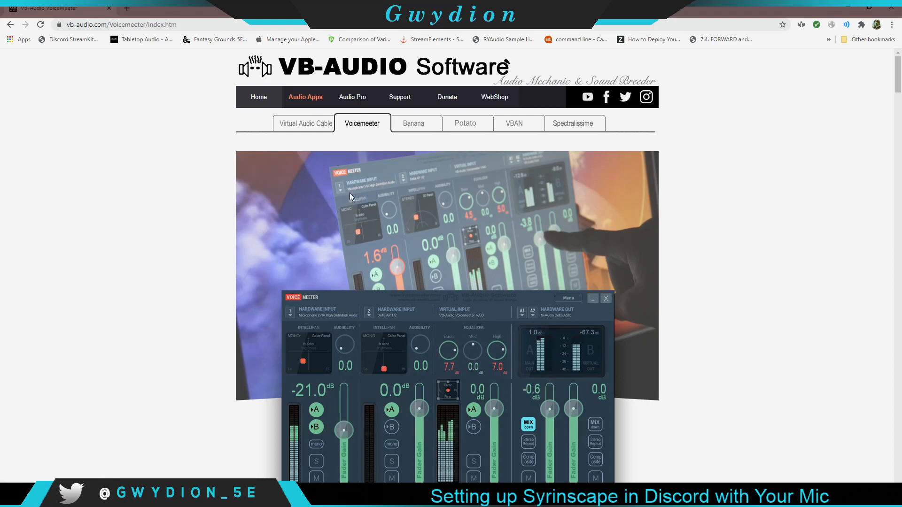
pyautogui.click(316, 122)
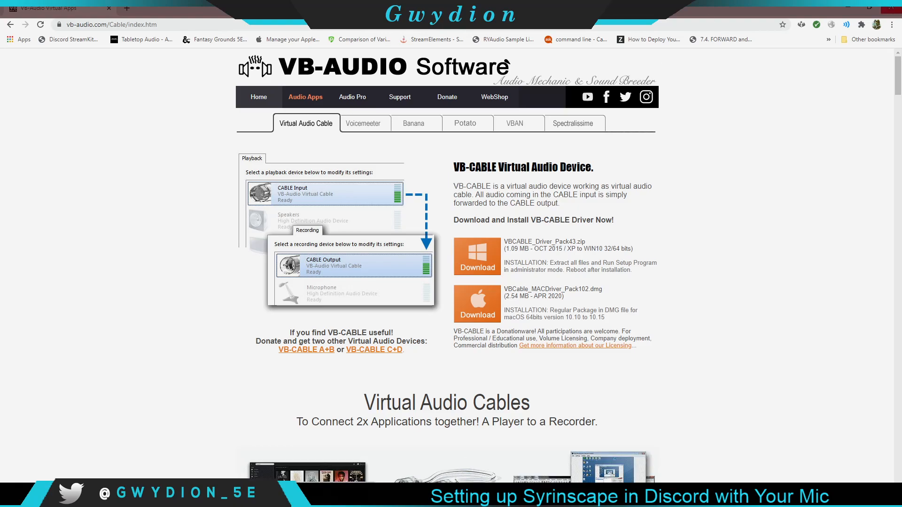
pyautogui.click(891, 8)
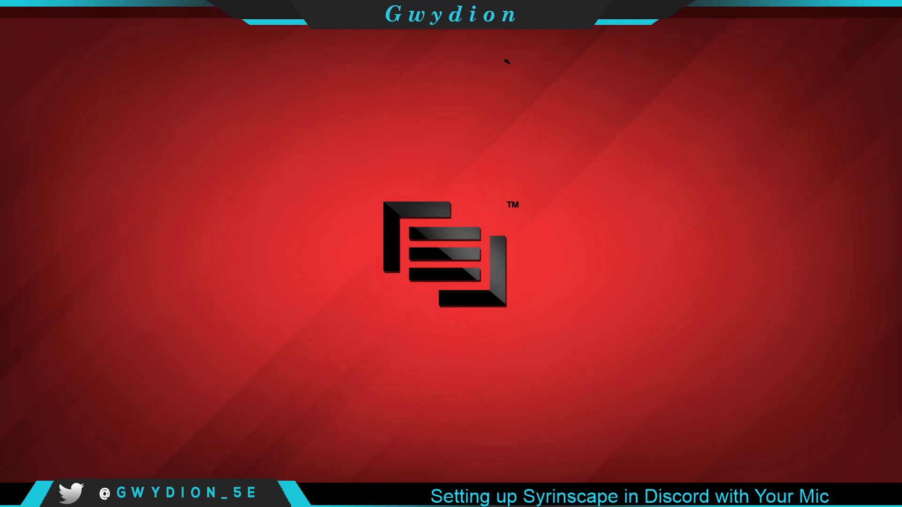
# Step: Launch the standard Voicemeeter app and move its window into the upper corner of the desktop
pyautogui.press('super+s')
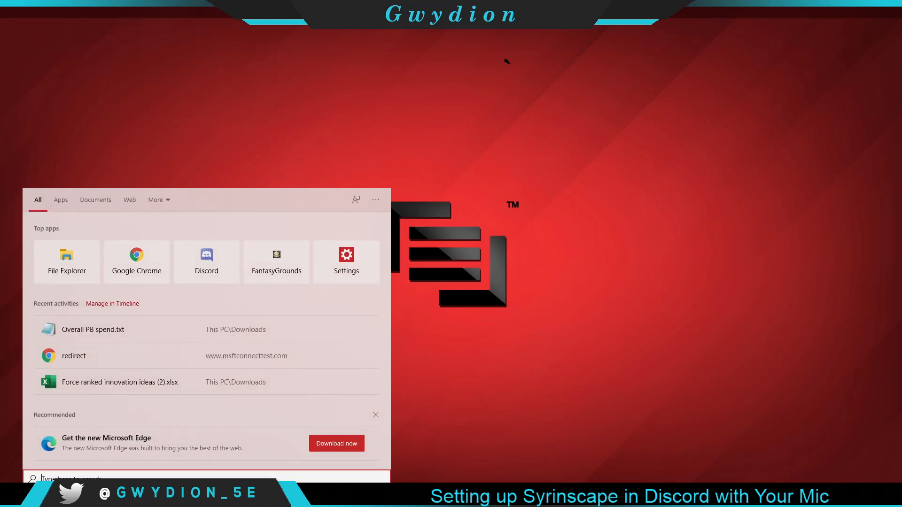
pyautogui.write('voic')
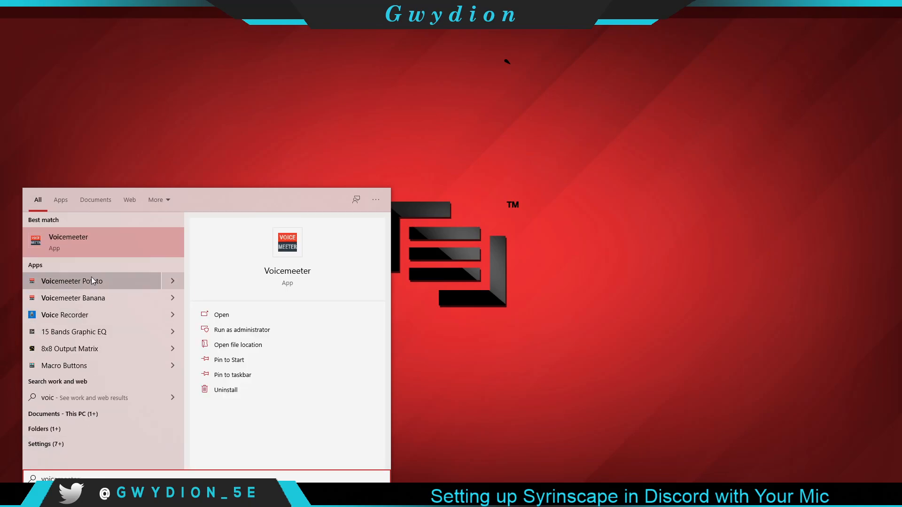
pyautogui.click(94, 240)
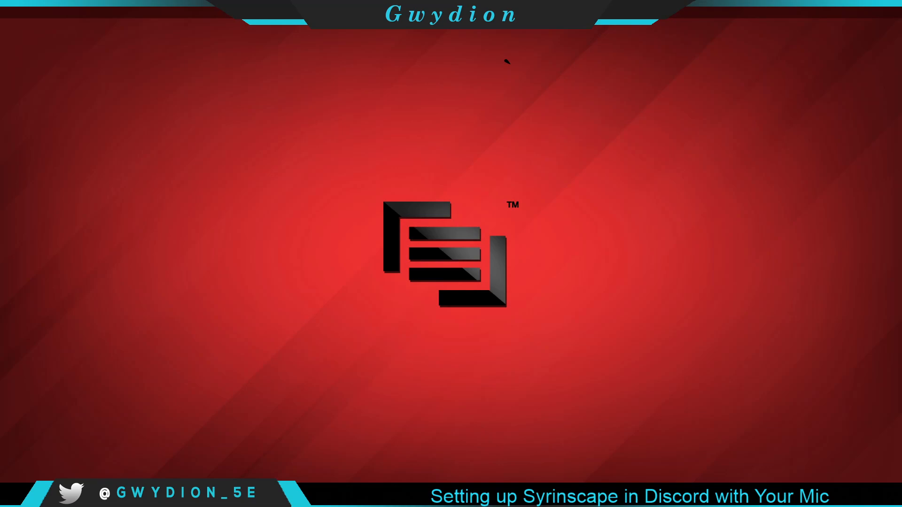
pyautogui.moveTo(242, 75); pyautogui.dragTo(189, 35)
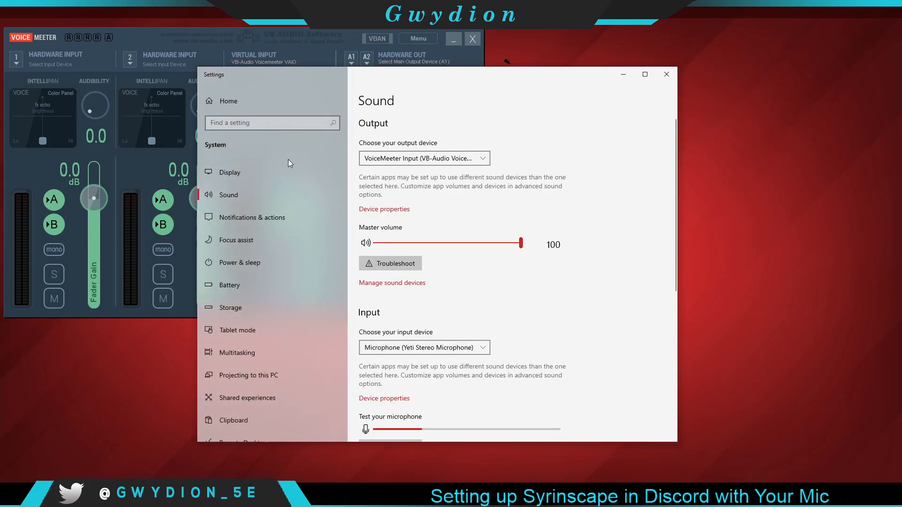
# Step: Open the Sound Control Panel from the Windows sound settings, close Settings and place the dialog beside the Voicemeeter mixer
pyautogui.scroll(-6, 570, 138)
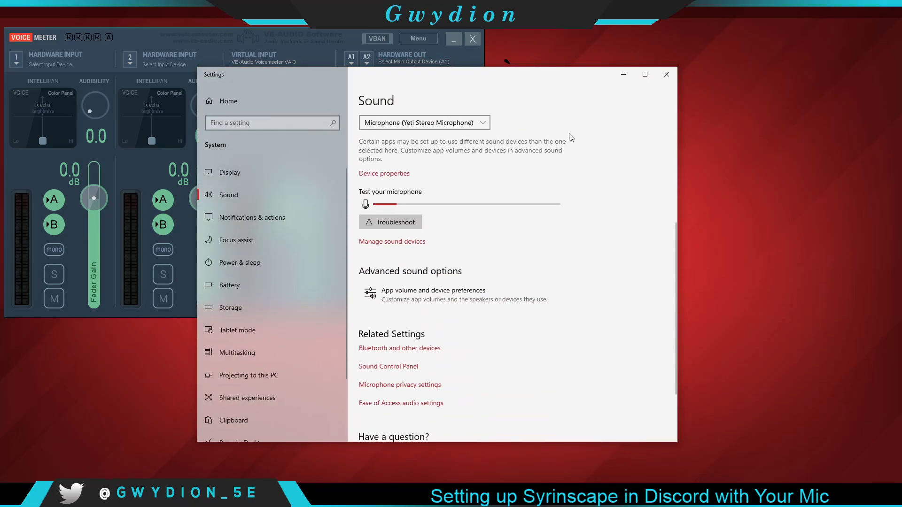
pyautogui.click(387, 312)
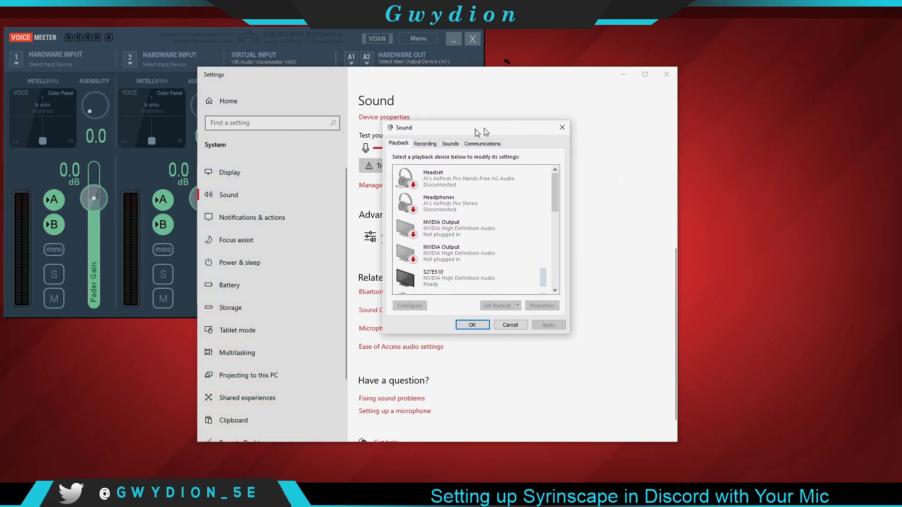
pyautogui.click(667, 74)
pyautogui.moveTo(414, 169); pyautogui.dragTo(591, 114)
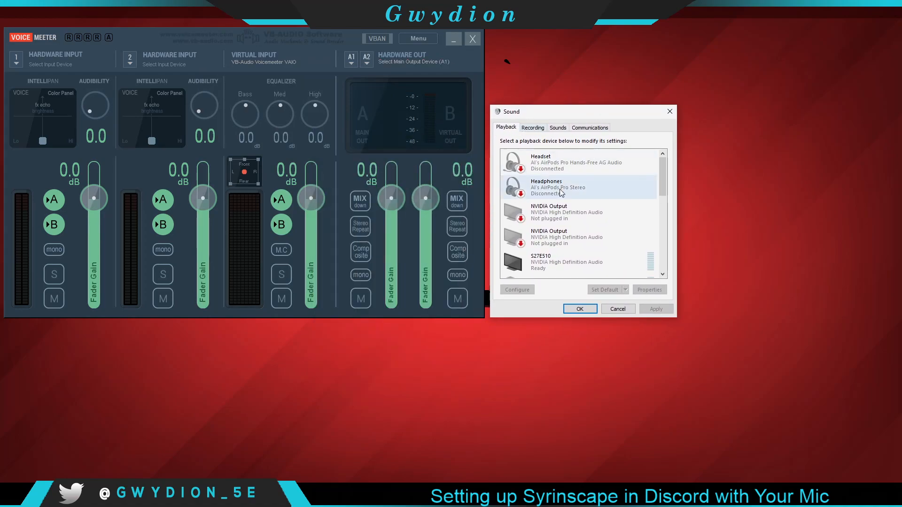
# Step: Check which playback and recording devices are set as default in Windows, and close the Sound dialog
pyautogui.scroll(-1, 549, 194)
pyautogui.scroll(-3, 548, 194)
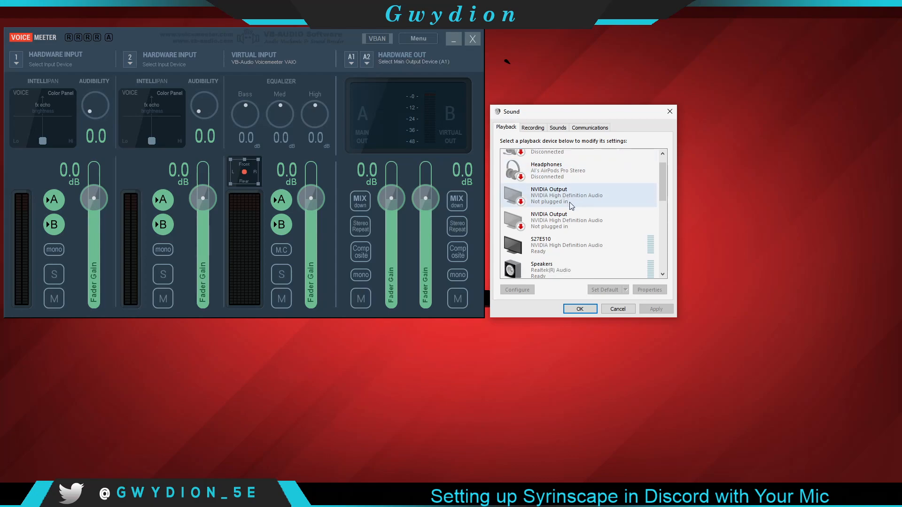
pyautogui.moveTo(661, 203); pyautogui.dragTo(662, 241)
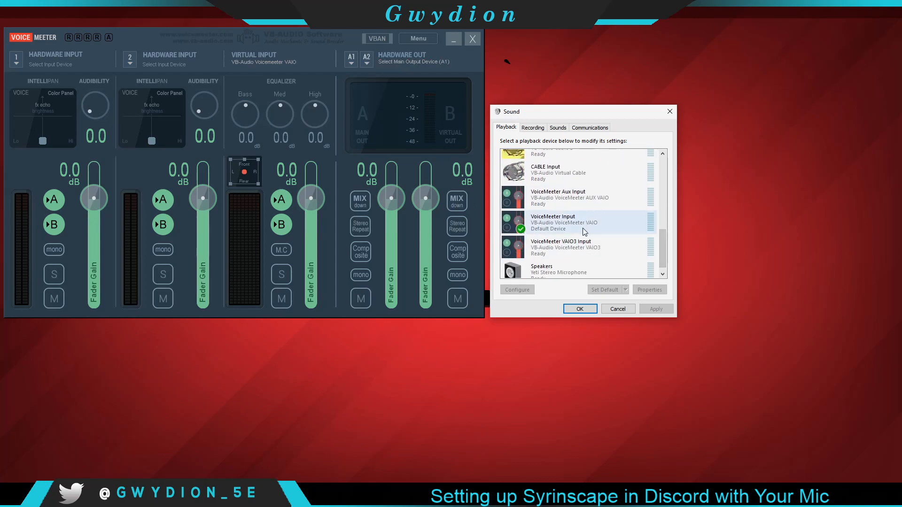
pyautogui.scroll(-1, 567, 225)
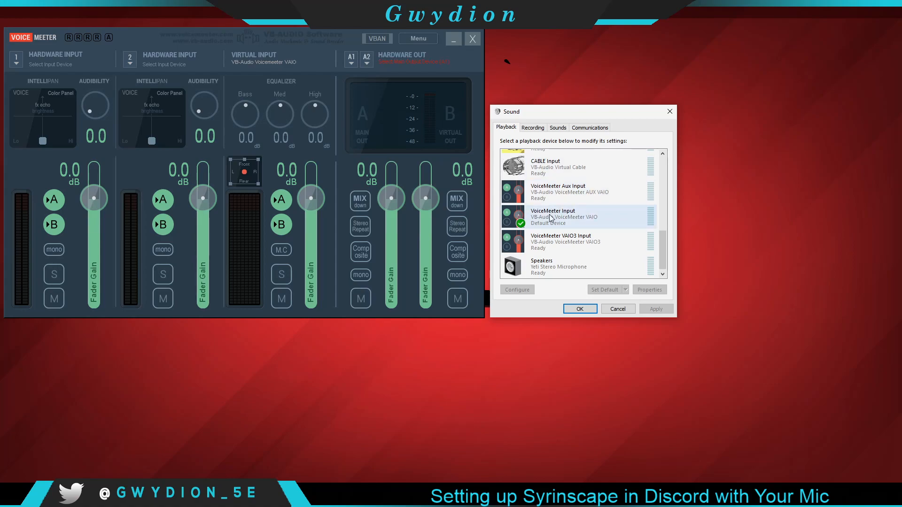
pyautogui.click(531, 127)
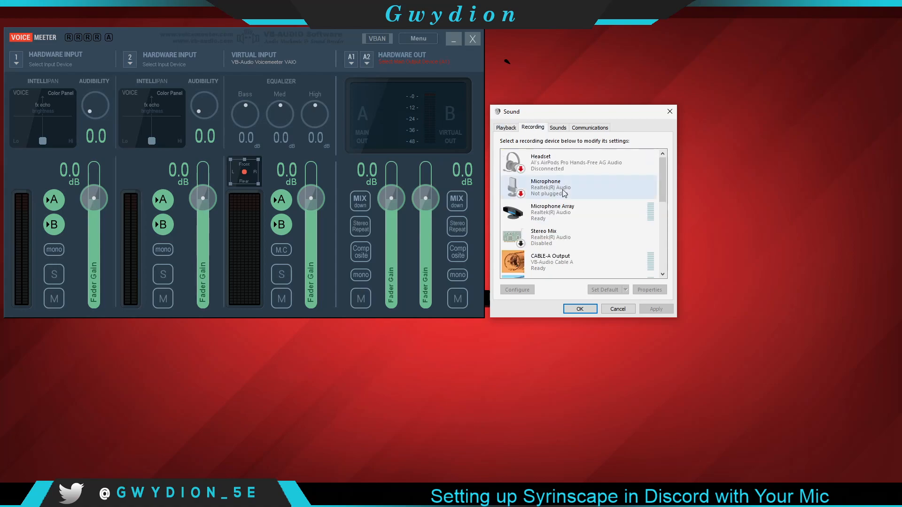
pyautogui.moveTo(663, 167); pyautogui.dragTo(661, 236)
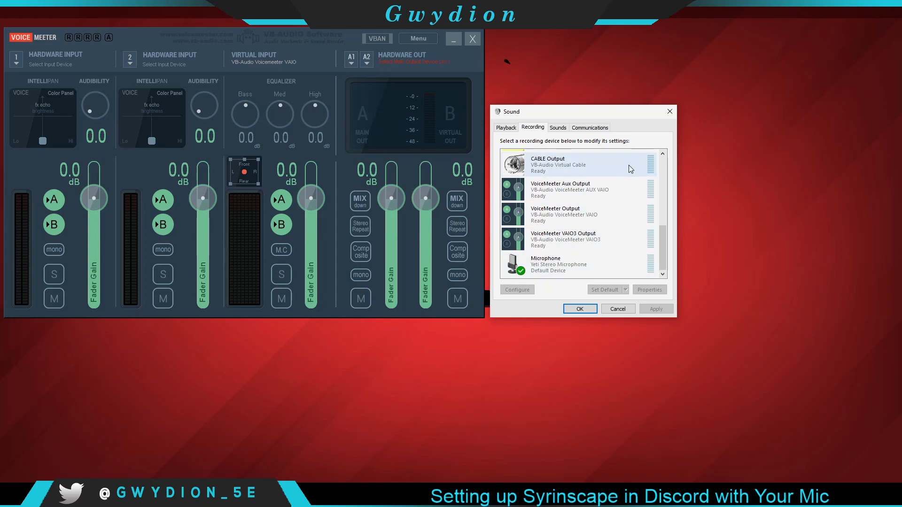
pyautogui.click(670, 112)
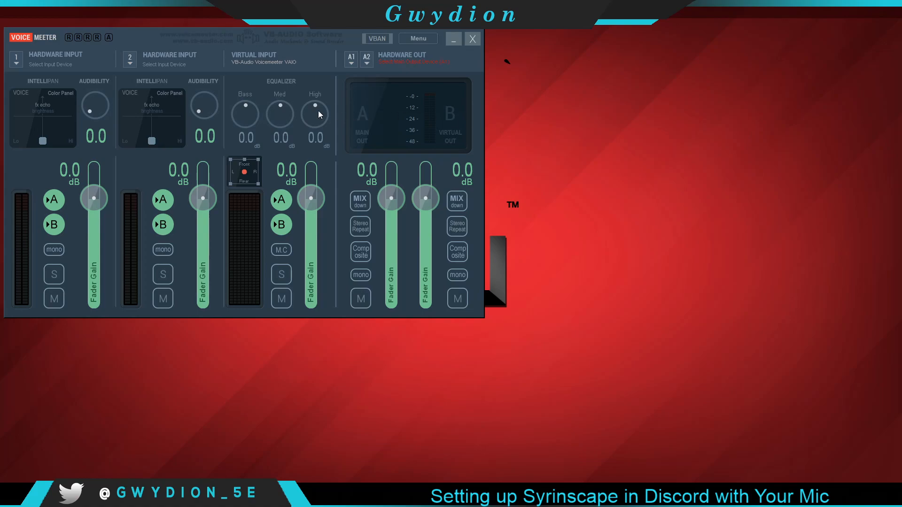
# Step: Assign WDM: Microphone (Yeti Stereo Microphone) to hardware input 1 and label that strip "Gwyds Mic"
pyautogui.click(58, 62)
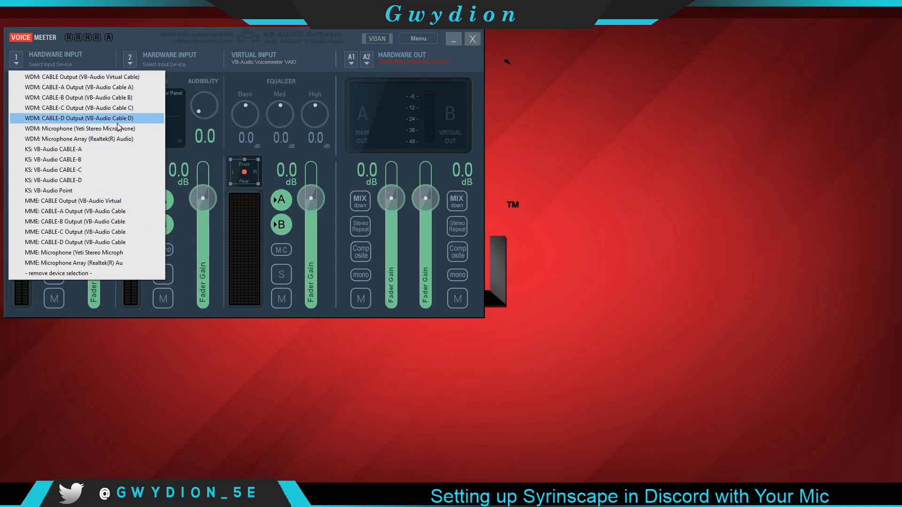
pyautogui.click(55, 129)
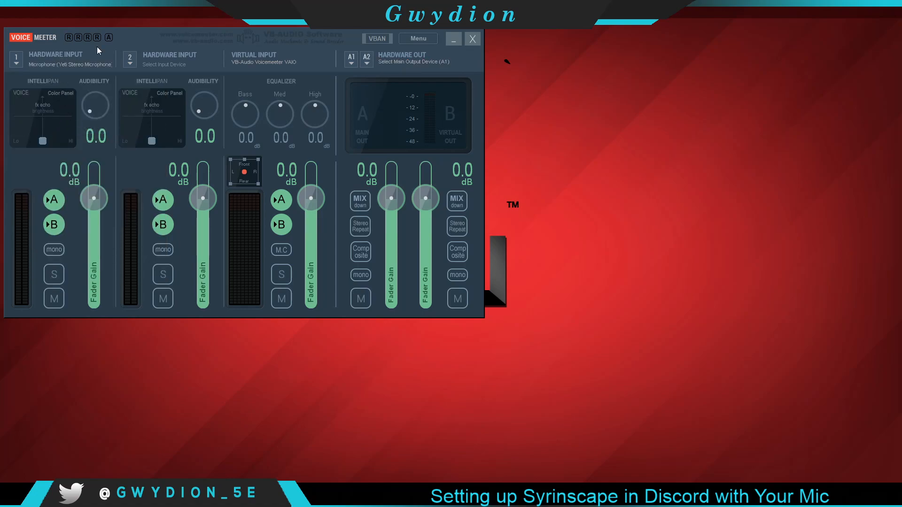
pyautogui.click(54, 52)
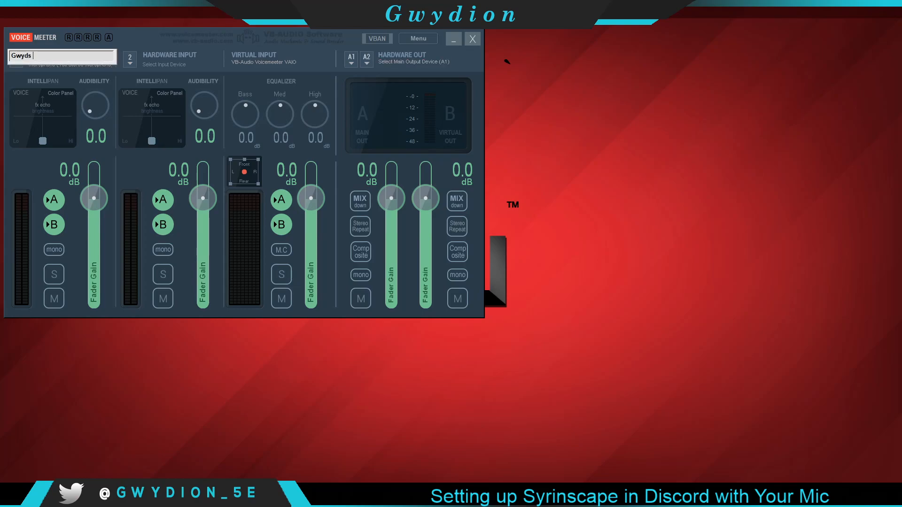
pyautogui.write('ic')
pyautogui.press('Return')
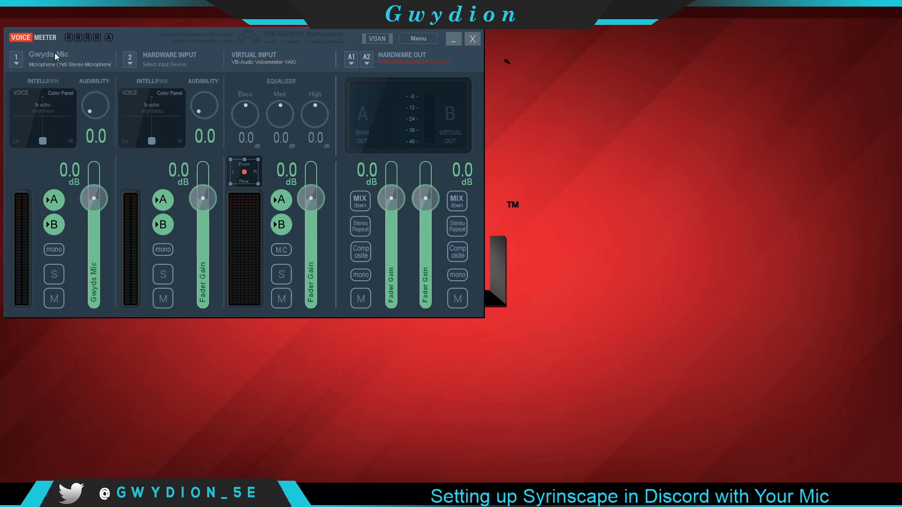
# Step: Assign WDM: CABLE Output (VB-Audio Virtual Cable) to hardware input 2 and label that strip "Discord"
pyautogui.click(171, 56)
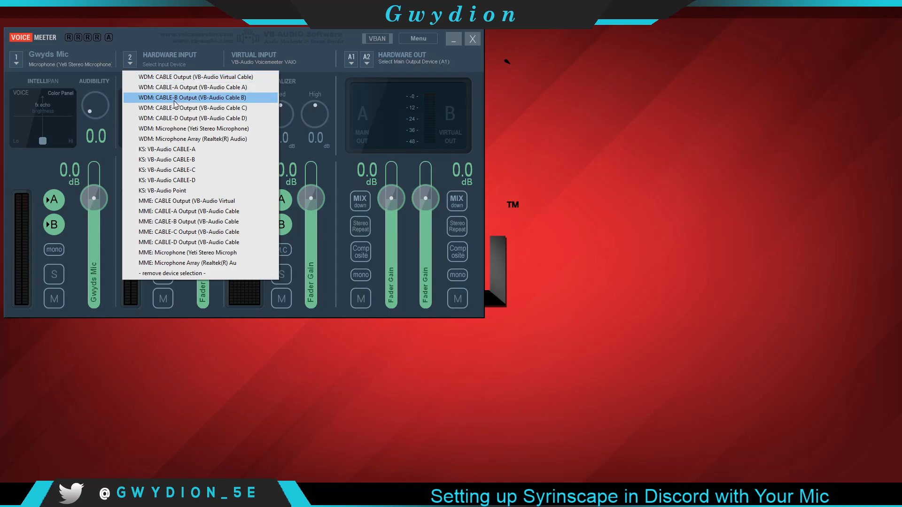
pyautogui.click(185, 79)
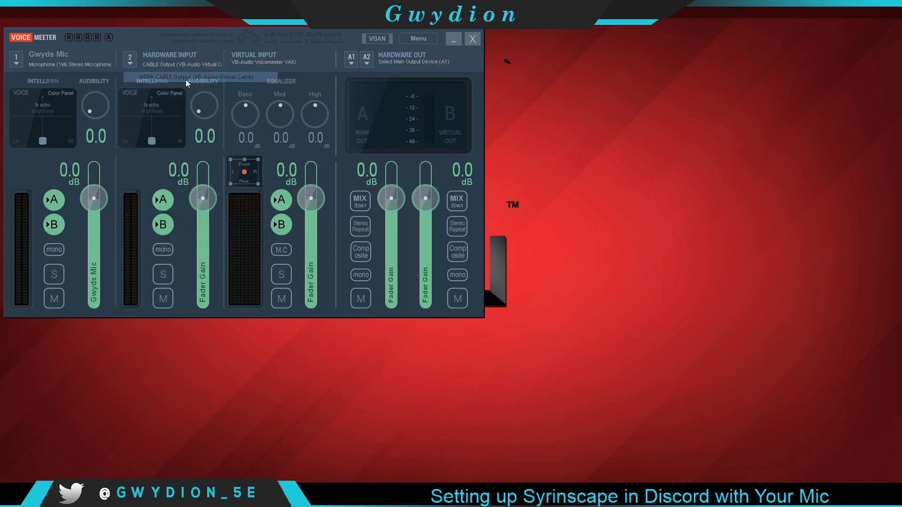
pyautogui.rightClick(180, 55)
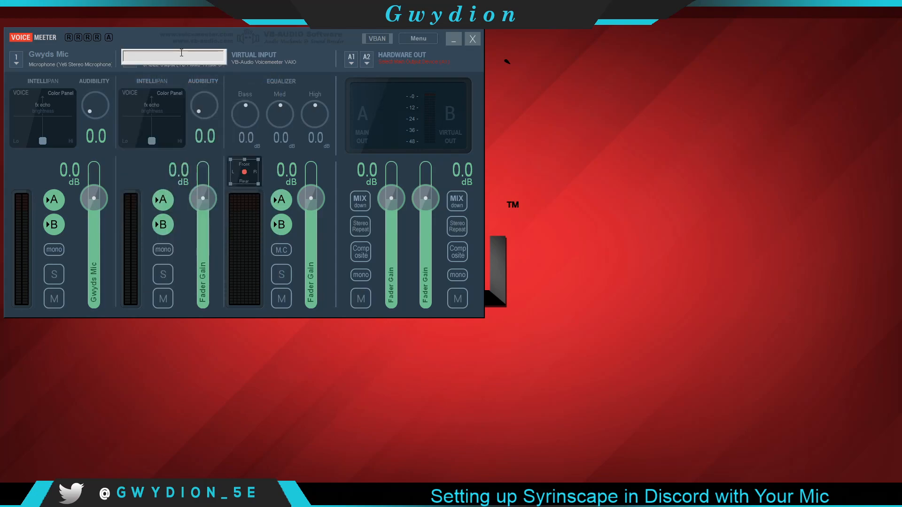
pyautogui.write('Discord')
pyautogui.press('Return')
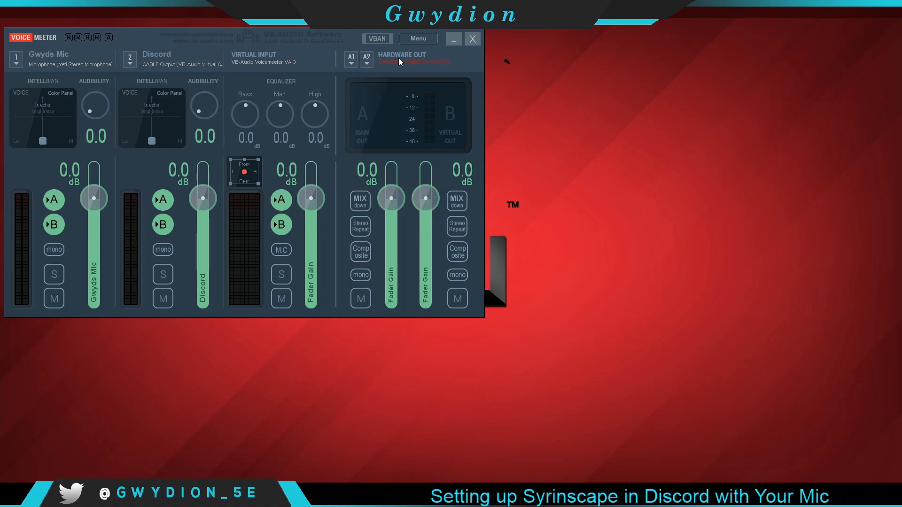
# Step: Set the main hardware output A1 to WDM: Speakers (Realtek(R) Audio)
pyautogui.click(353, 64)
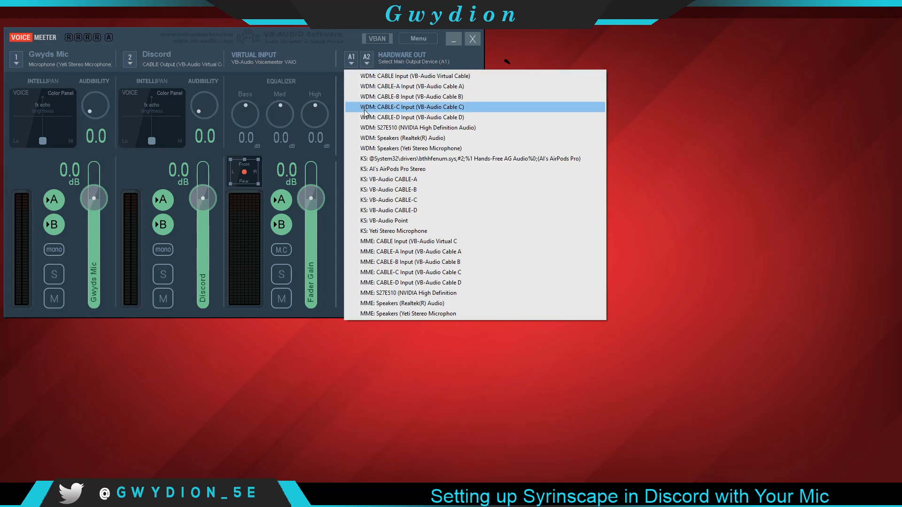
pyautogui.click(376, 138)
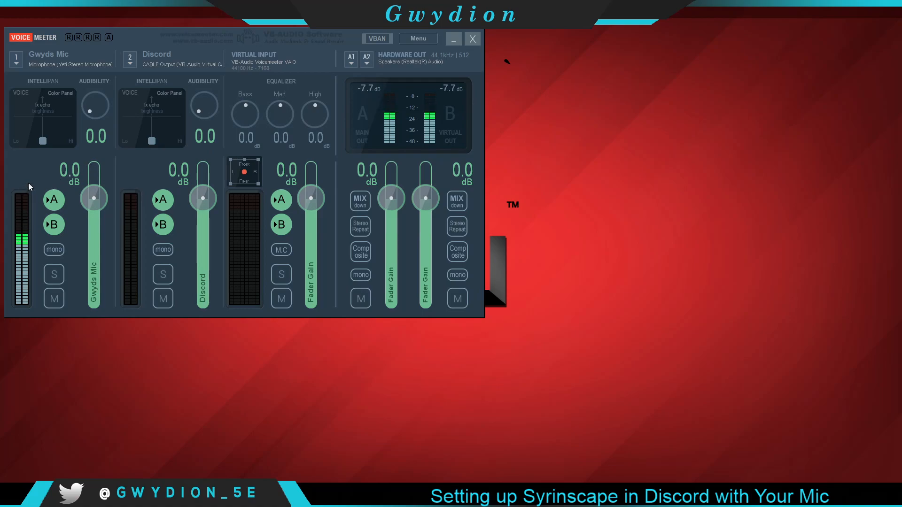
# Step: Turn off output A on the Gwyds Mic strip so the microphone feeds only output B
pyautogui.click(52, 202)
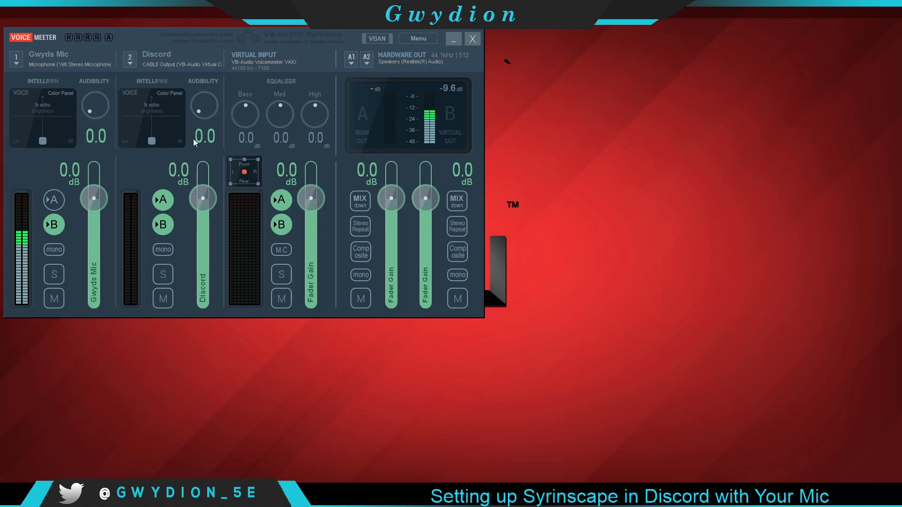
# Step: Look through the devices offered for hardware outputs A1 and A2, and close the list without choosing one
pyautogui.click(353, 56)
pyautogui.click(353, 55)
pyautogui.click(366, 57)
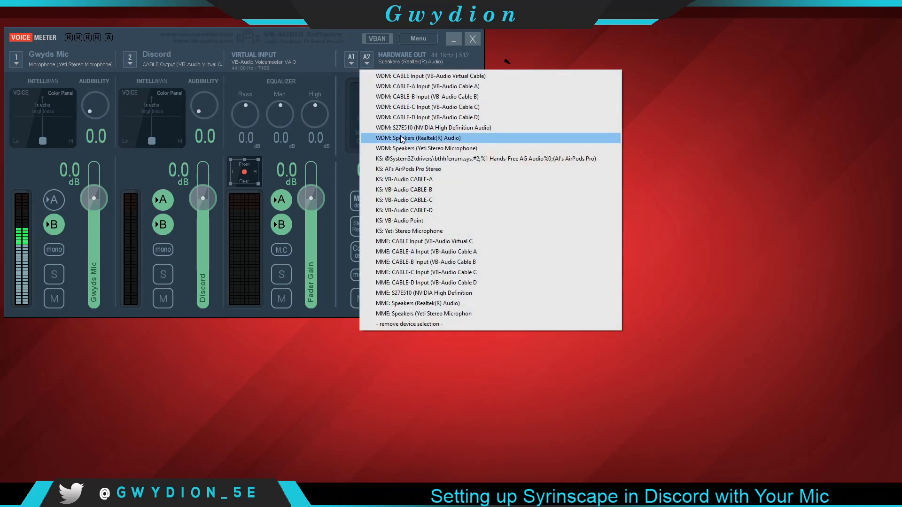
pyautogui.click(375, 49)
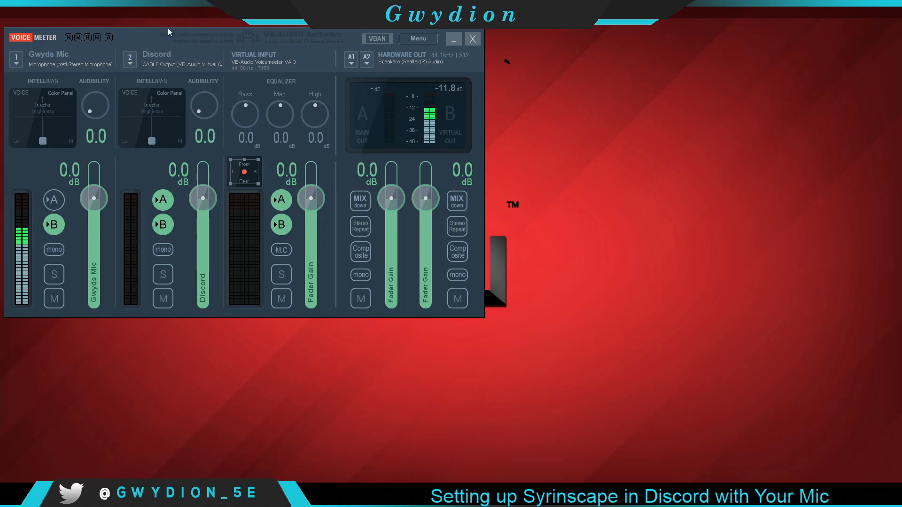
# Step: Turn off output B on the Discord strip so it feeds only output A
pyautogui.click(163, 225)
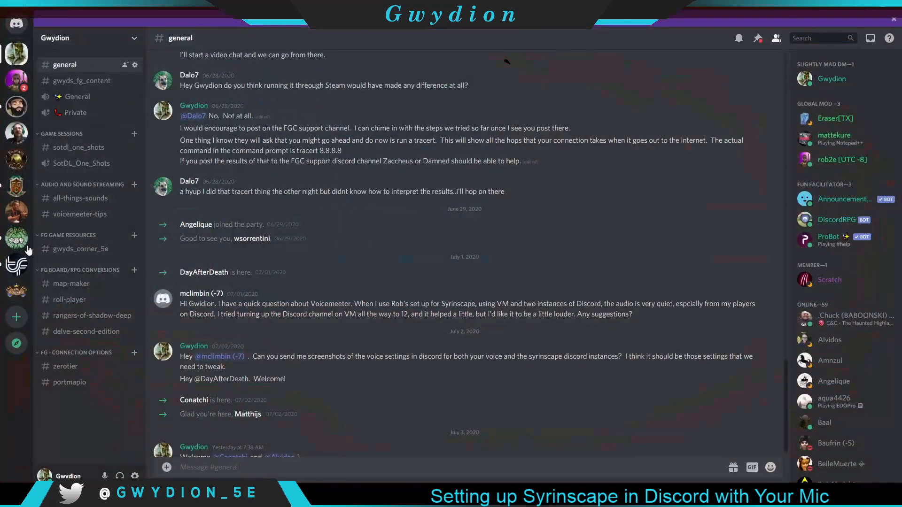
# Step: Switch to Discord, place its window beside the mixer, and open the Voice & Video settings
pyautogui.click(135, 476)
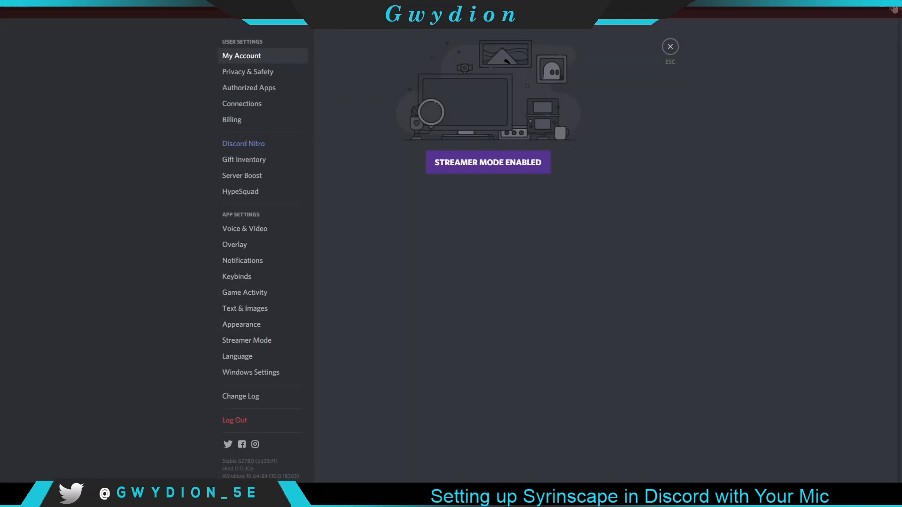
pyautogui.moveTo(766, 19); pyautogui.dragTo(746, 29)
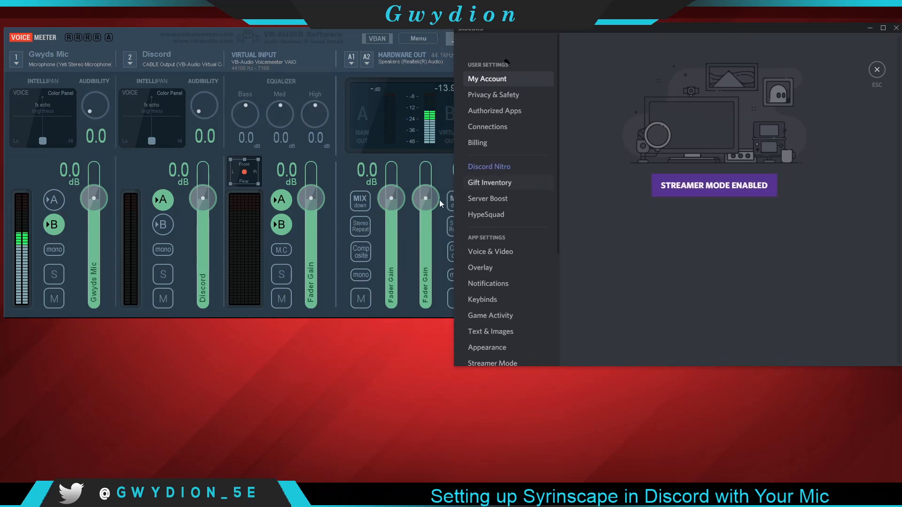
pyautogui.click(493, 254)
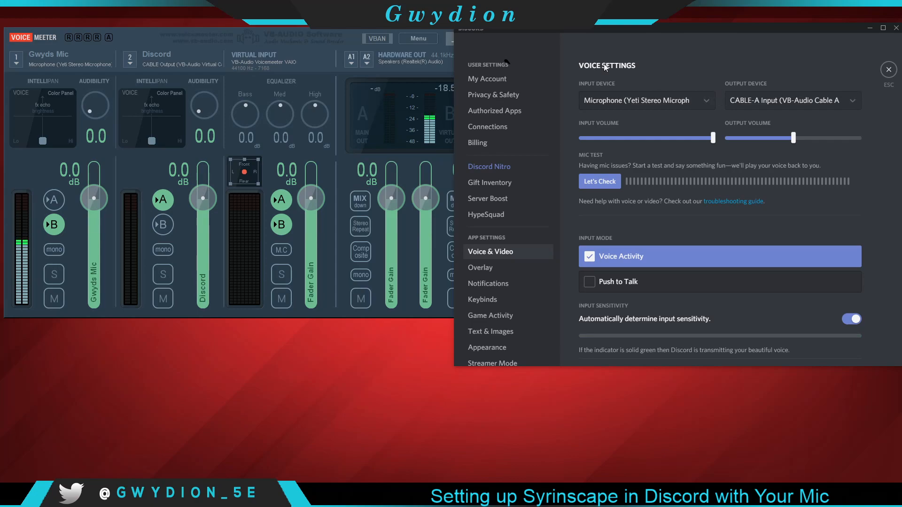
# Step: Set Discord's voice input device to VoiceMeeter Output
pyautogui.click(706, 102)
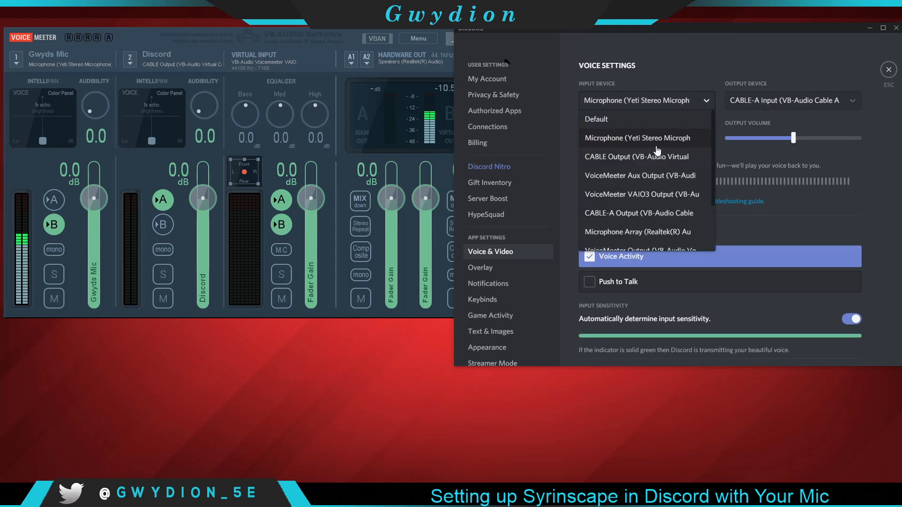
pyautogui.scroll(-3, 644, 167)
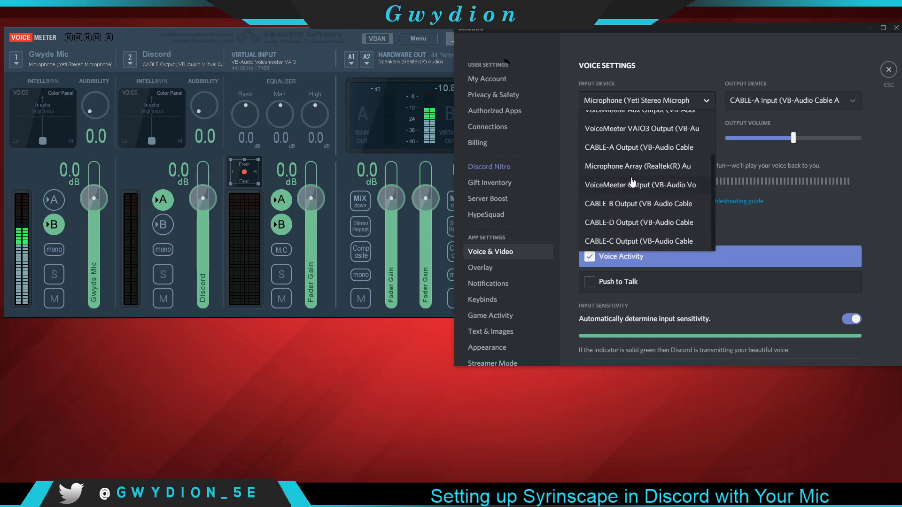
pyautogui.scroll(3, 632, 183)
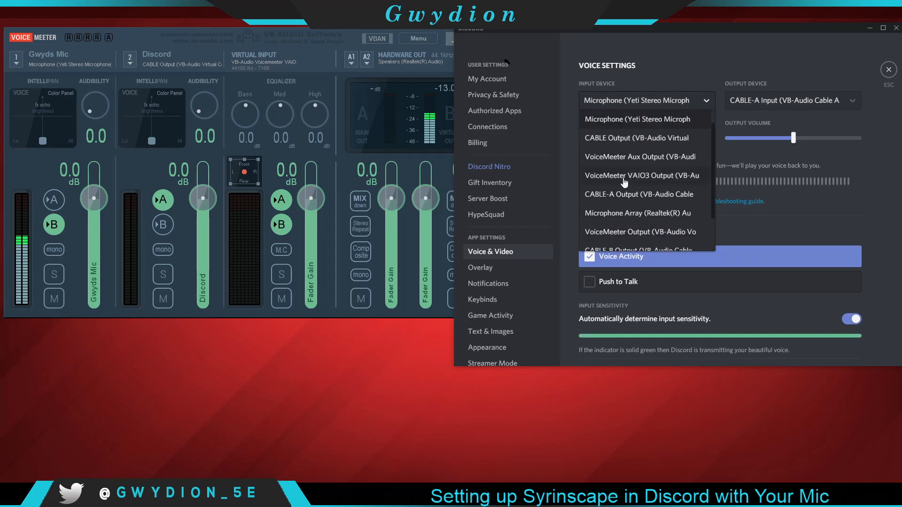
pyautogui.scroll(-3, 616, 171)
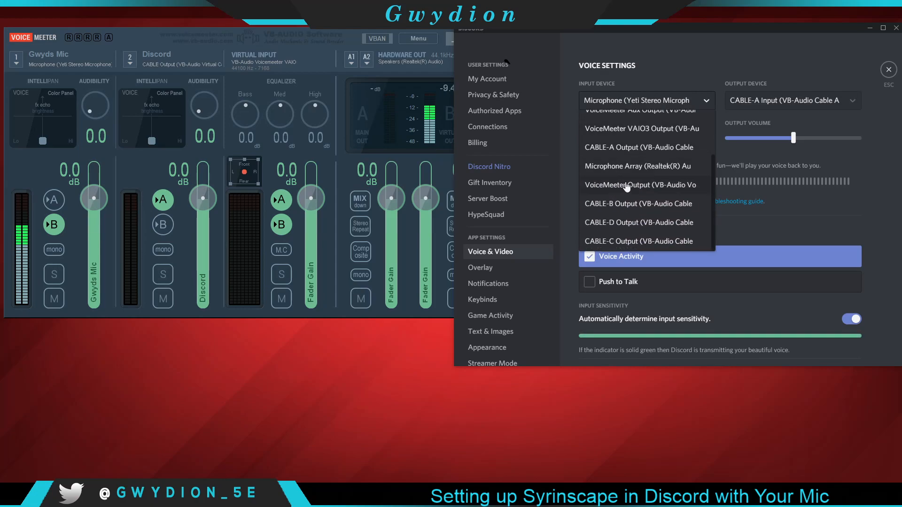
pyautogui.click(622, 188)
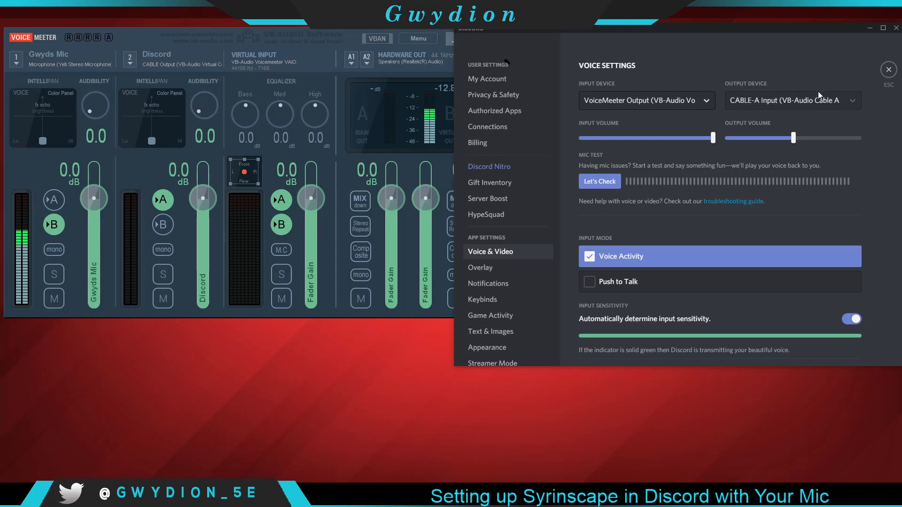
# Step: Set Discord's voice output device to CABLE Input (VB-Audio Virtual Cable)
pyautogui.click(831, 100)
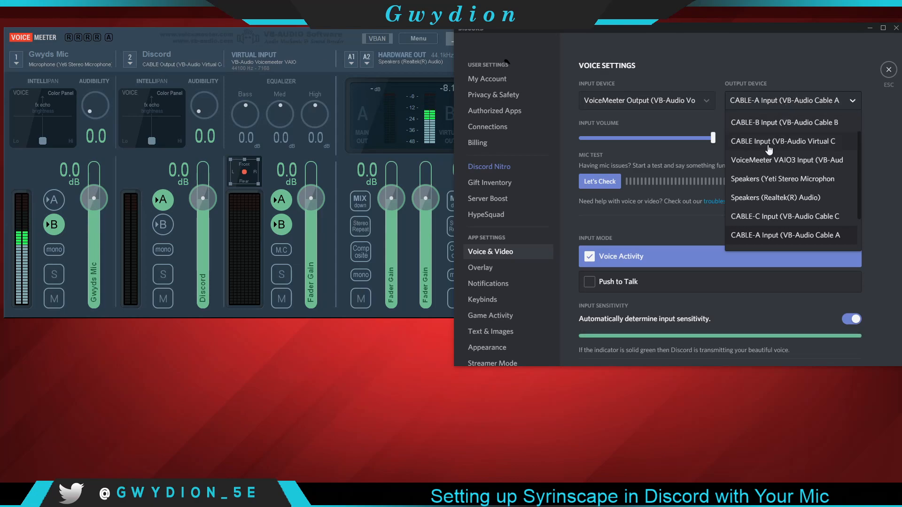
pyautogui.click(755, 147)
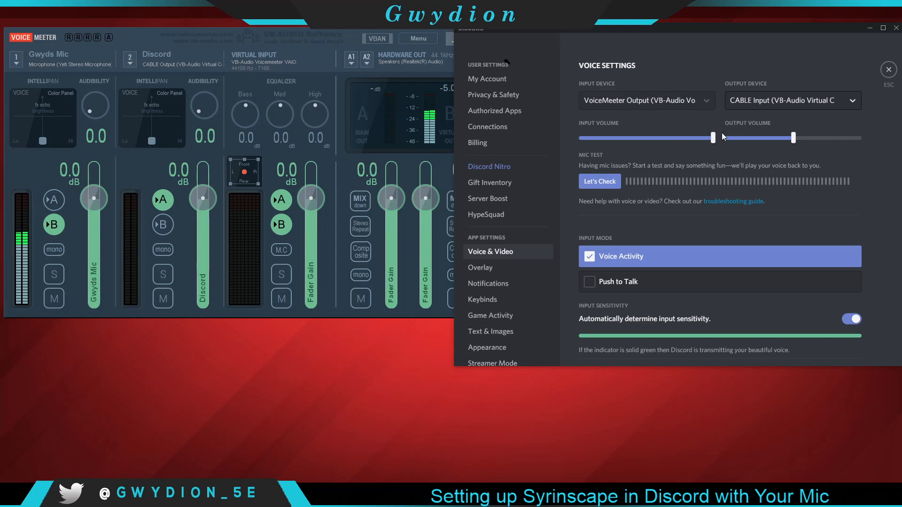
pyautogui.moveTo(794, 136)
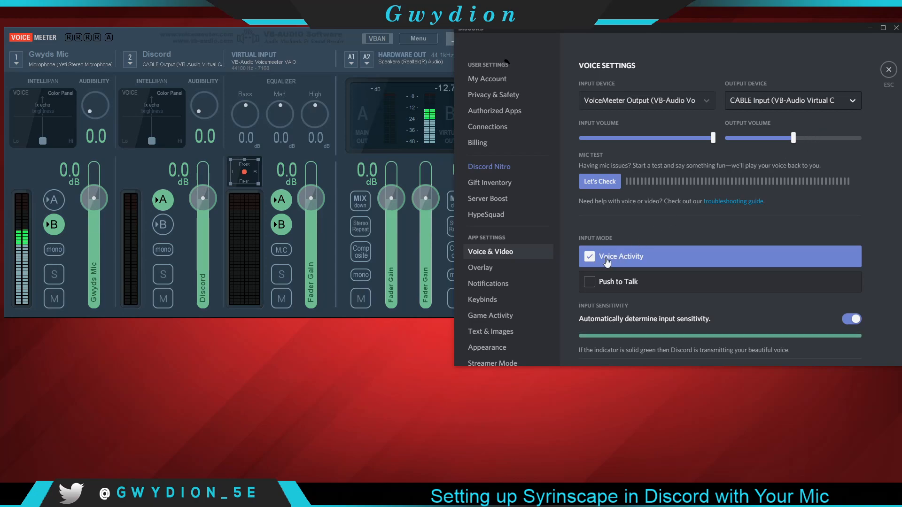
pyautogui.scroll(-2, 608, 243)
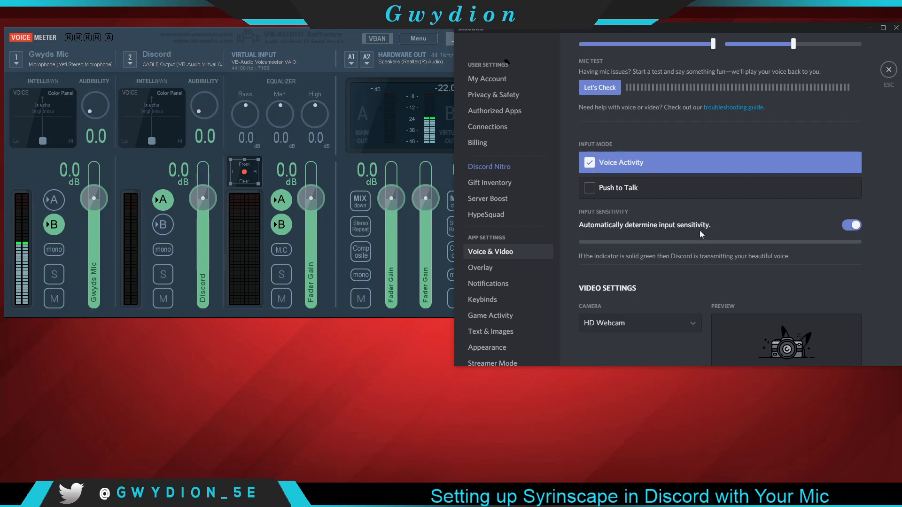
pyautogui.click(851, 227)
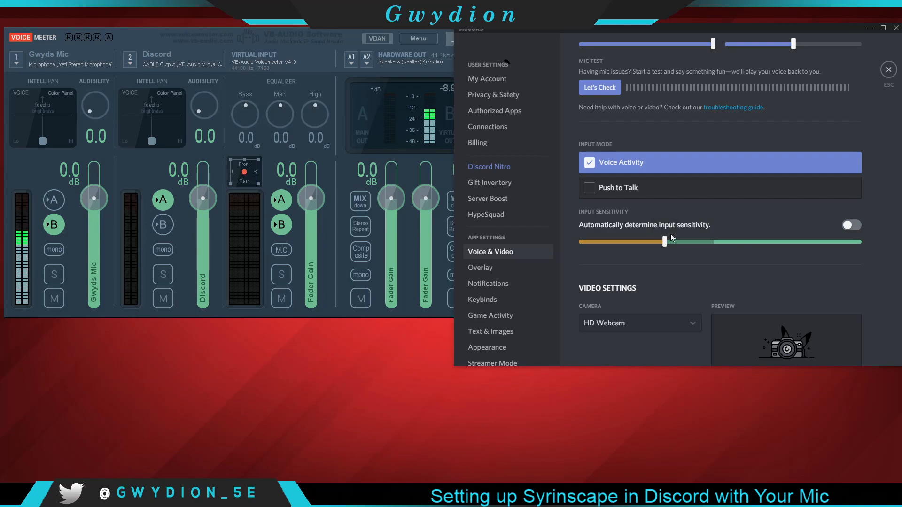
pyautogui.click(851, 226)
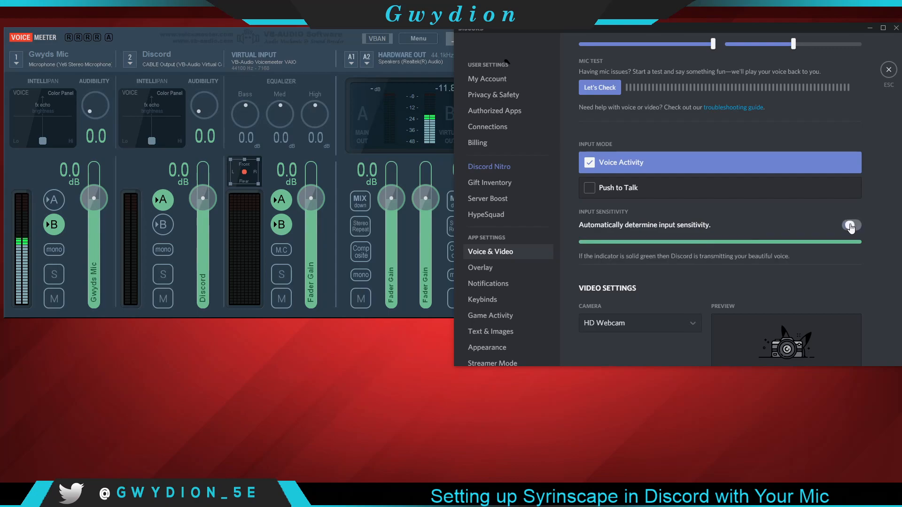
# Step: Close the Discord settings and minimize the Discord window
pyautogui.click(888, 69)
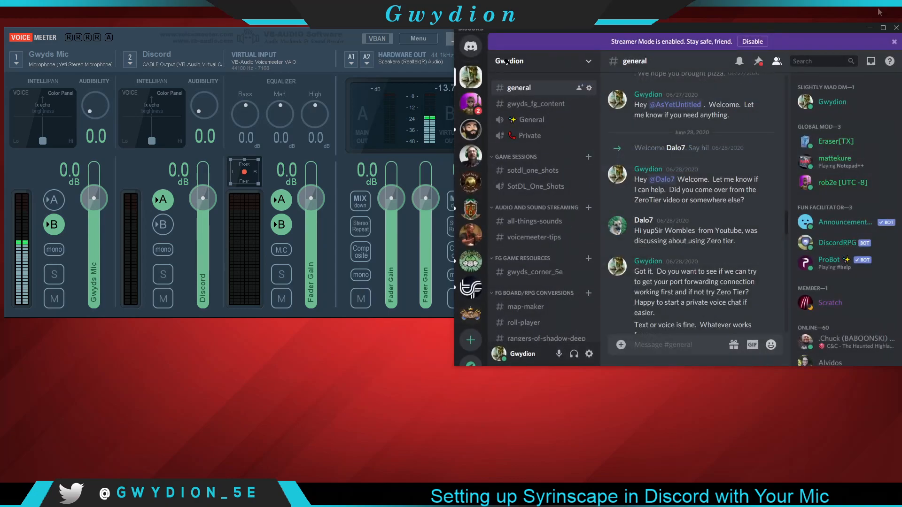
pyautogui.click(869, 29)
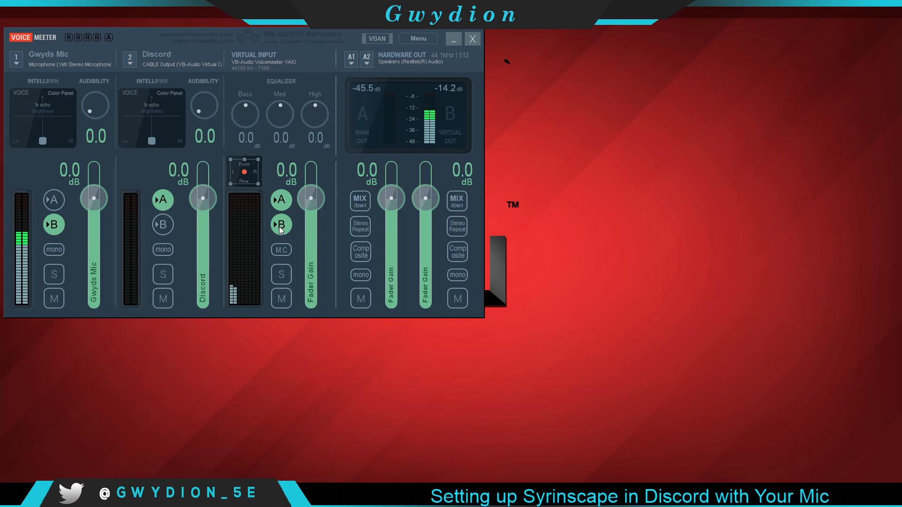
pyautogui.click(281, 199)
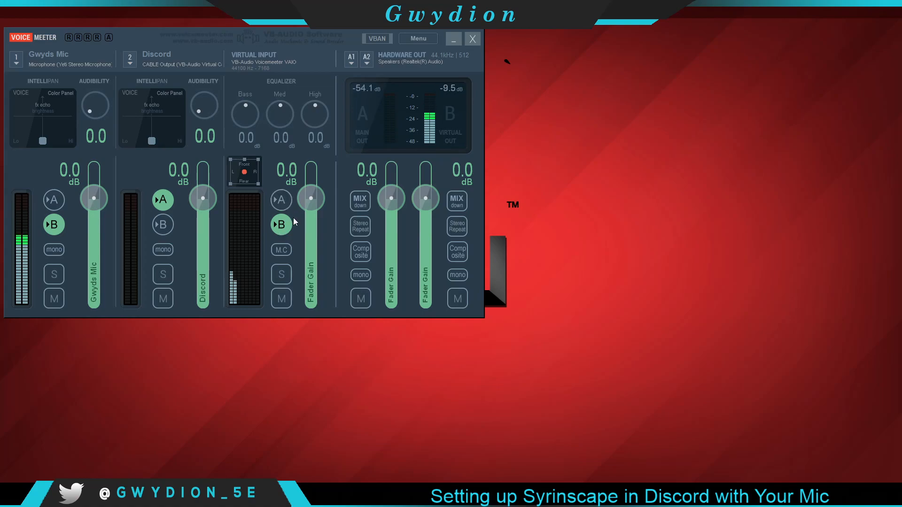
pyautogui.click(282, 203)
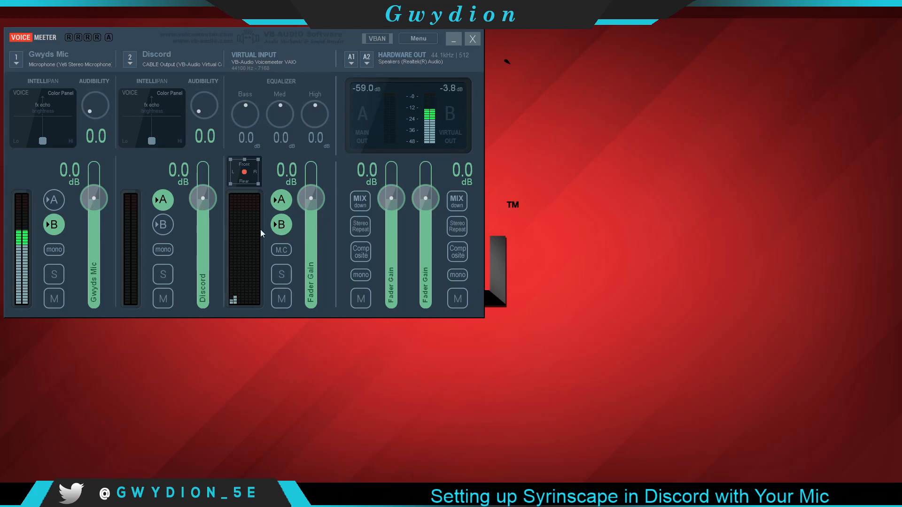
pyautogui.click(281, 226)
pyautogui.click(279, 227)
# Step: Move the Voicemeeter window away from the screen corner, closer to the middle of the desktop
pyautogui.moveTo(157, 33); pyautogui.dragTo(217, 34)
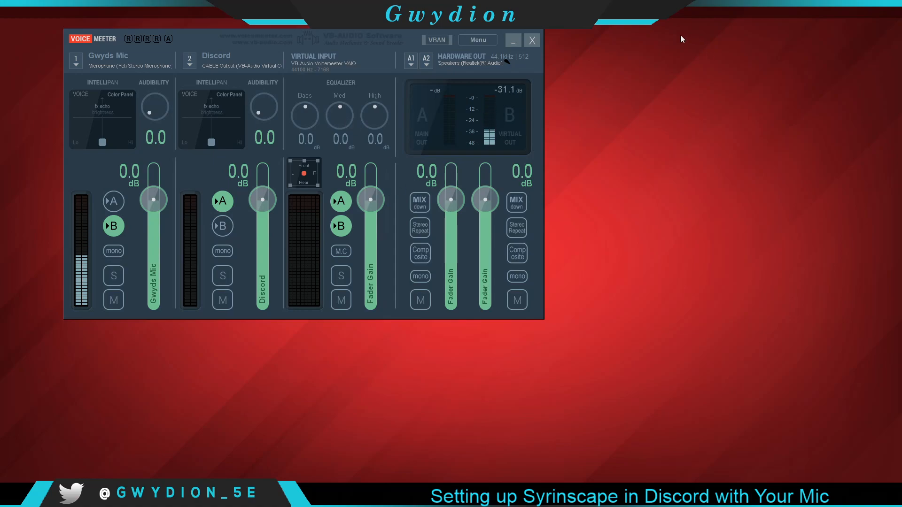
pyautogui.moveTo(175, 39); pyautogui.dragTo(242, 80)
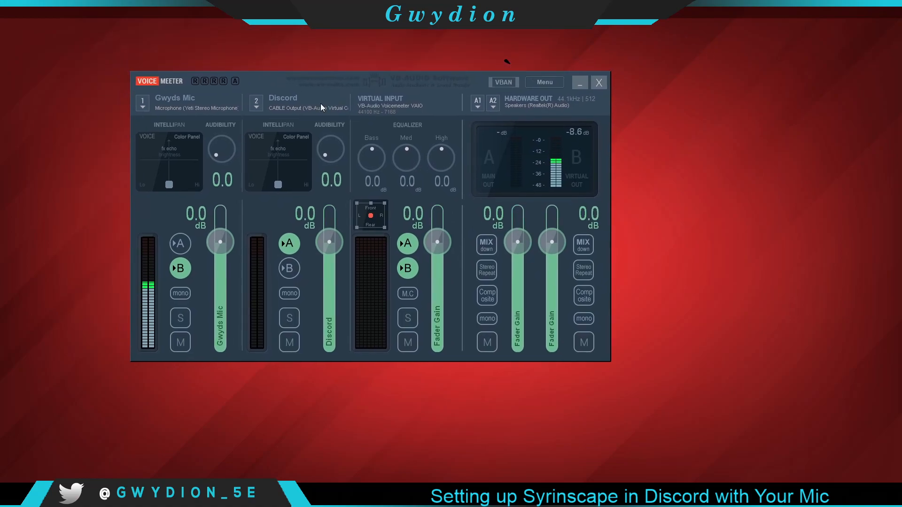